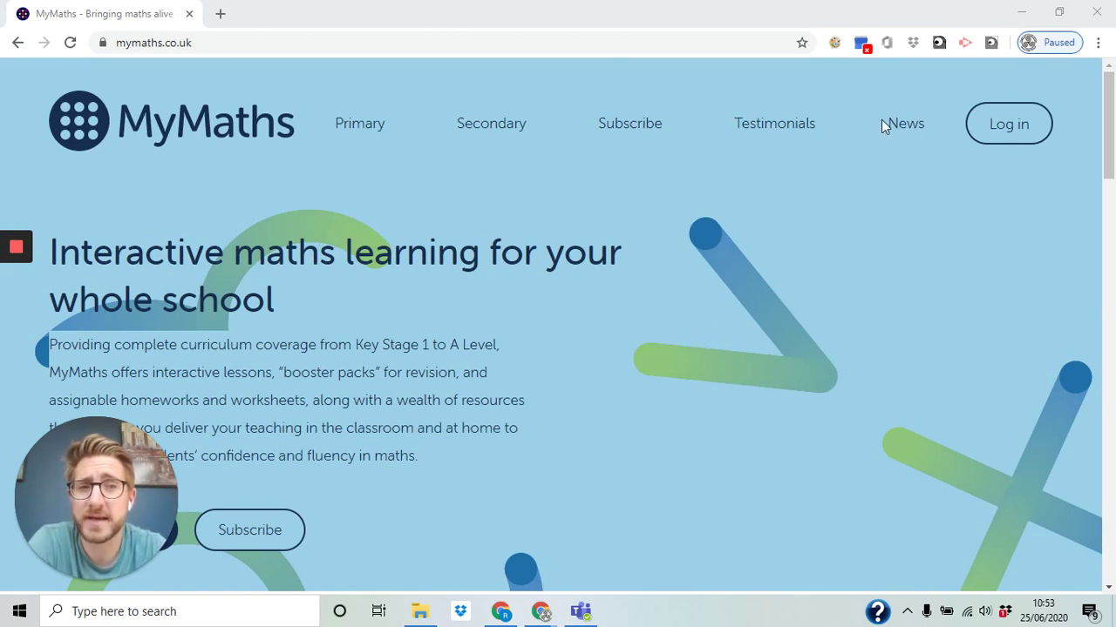
# Log in with the school username and password and the pupil's portal login and password, dismissing the offer to save the password
pyautogui.click(998, 127)
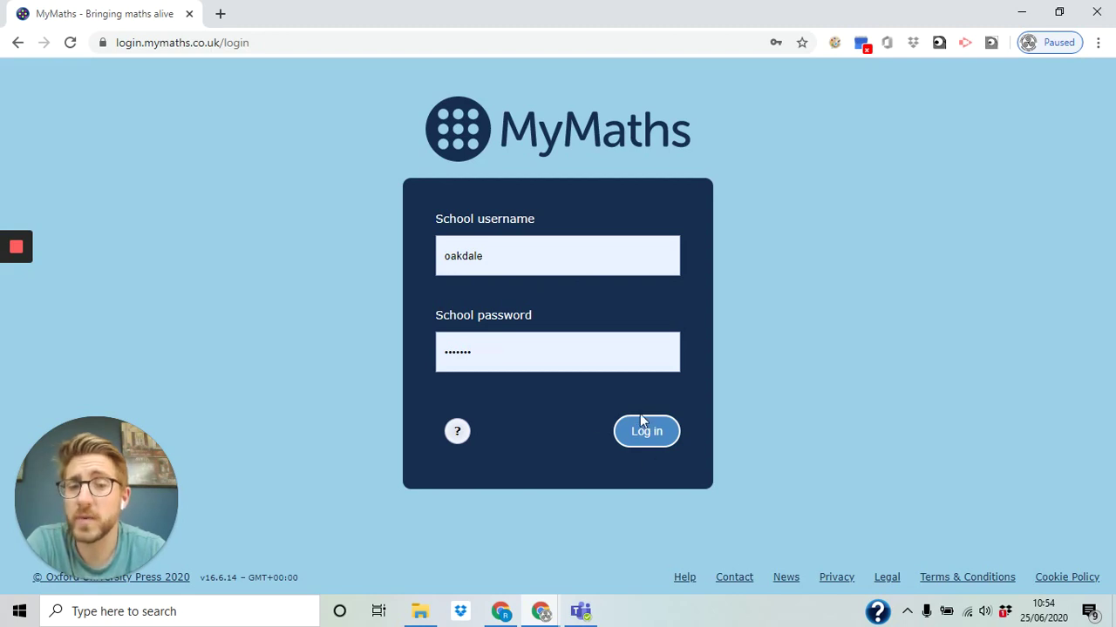
pyautogui.click(646, 435)
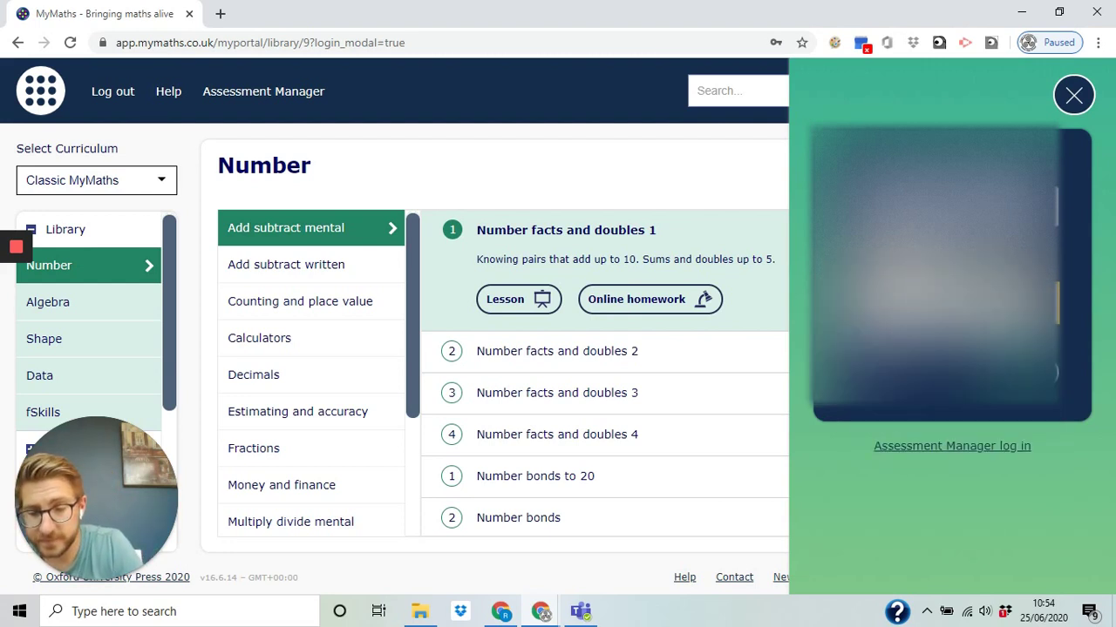
pyautogui.press('Return')
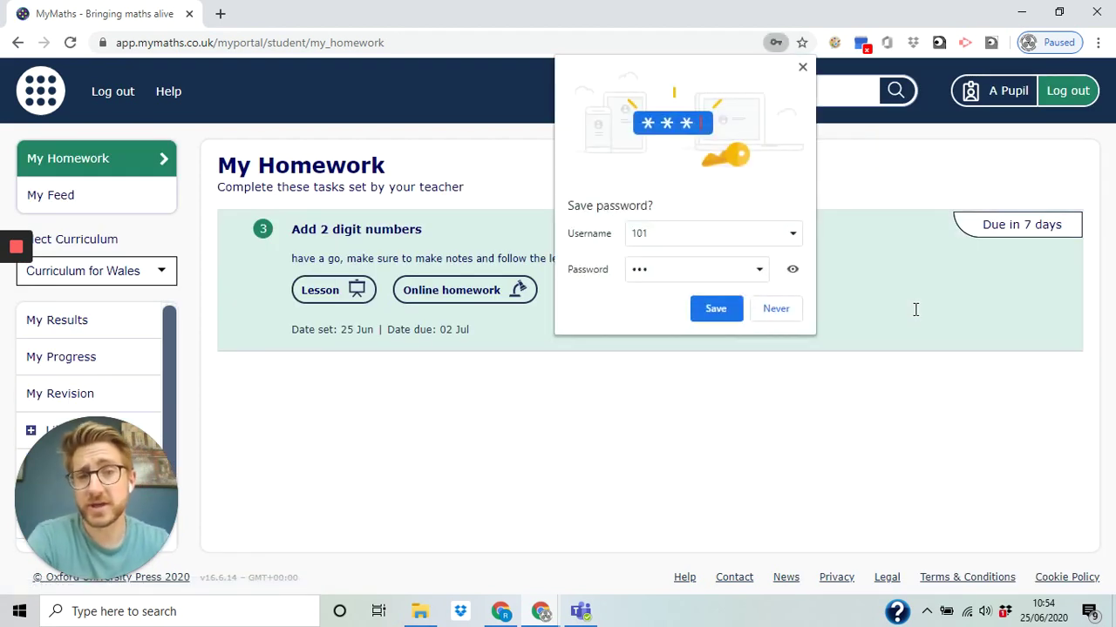
pyautogui.click(803, 67)
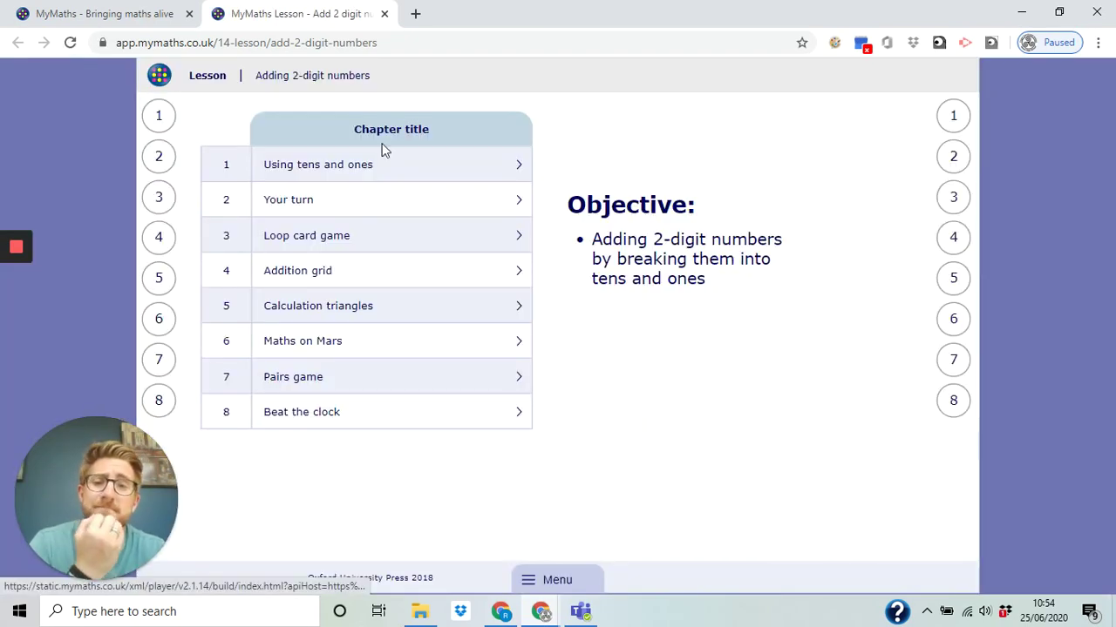
# Step through the lesson's Using tens and ones chapter, covering the 45 + 53 example and starting the 49 + 57 example
pyautogui.click(317, 164)
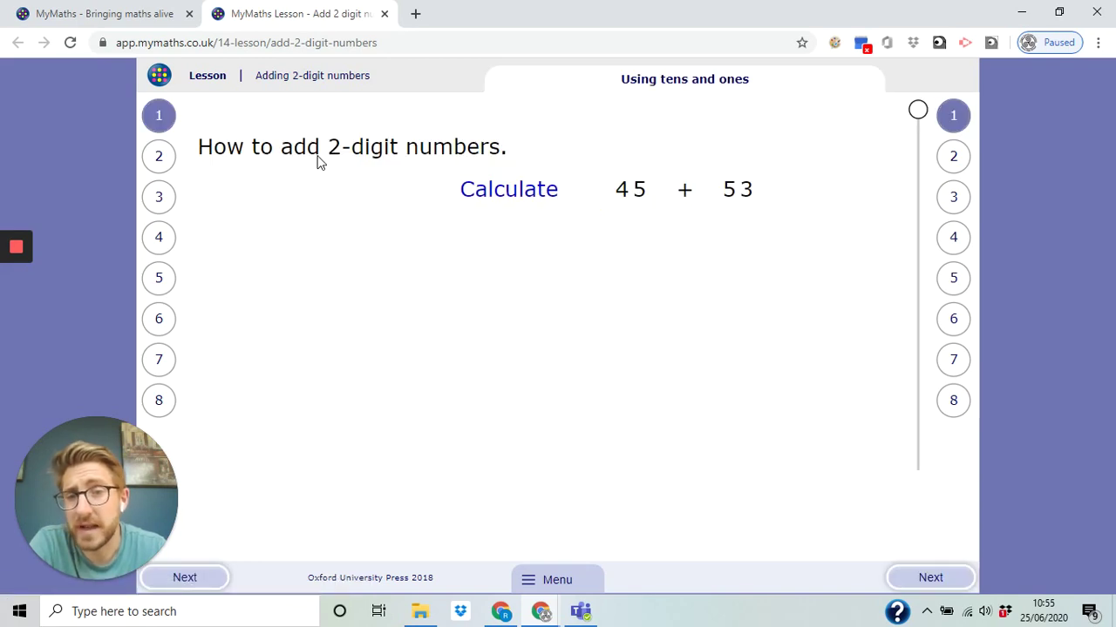
pyautogui.click(930, 579)
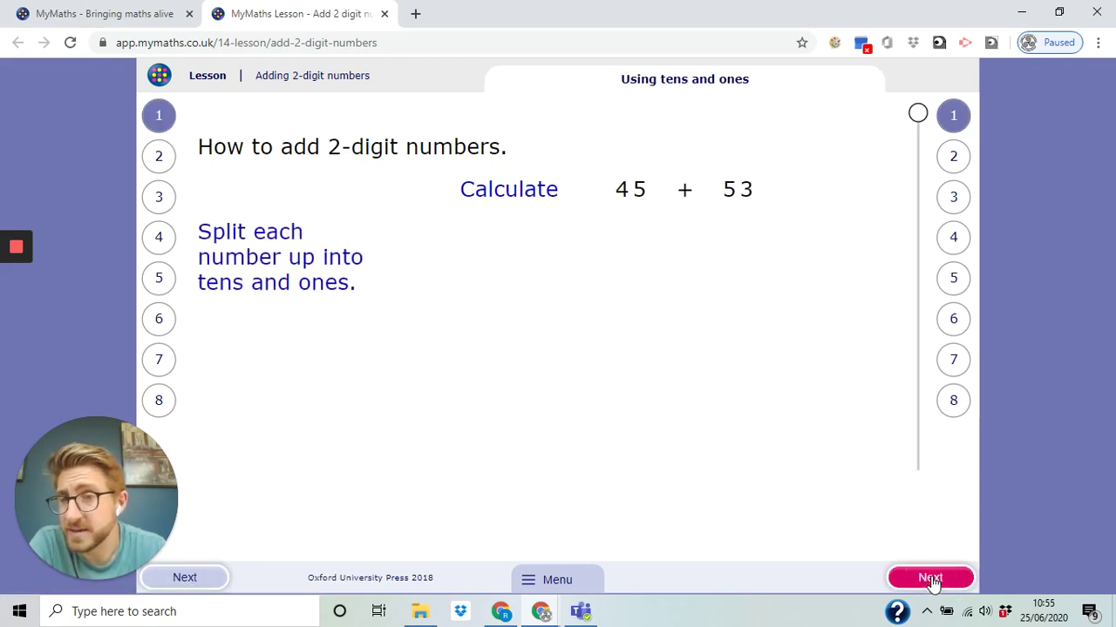
pyautogui.click(930, 579)
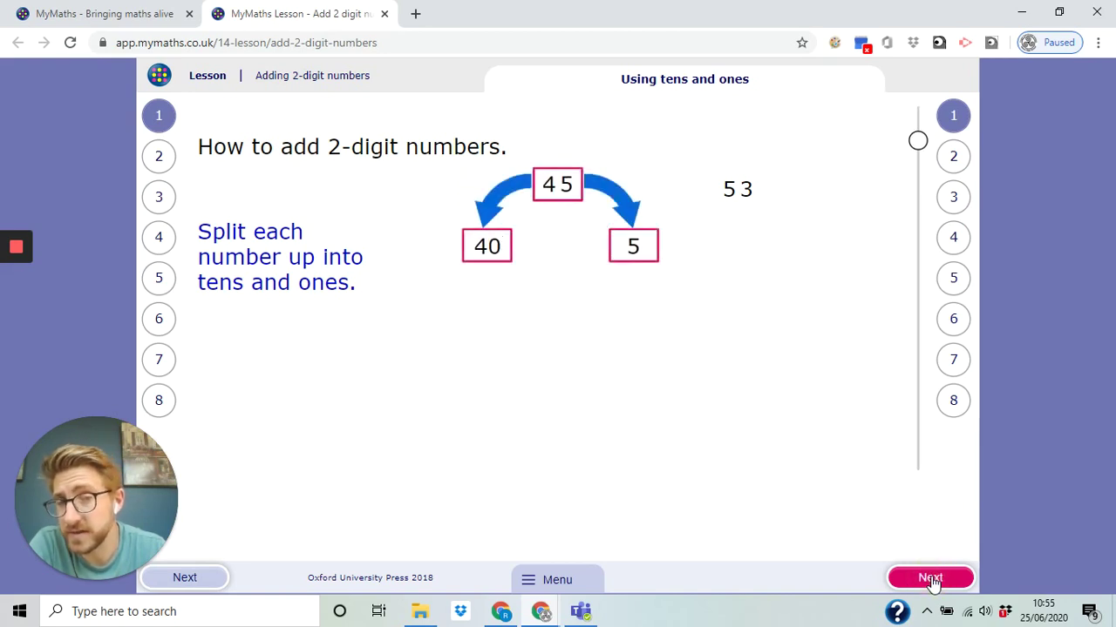
pyautogui.click(930, 579)
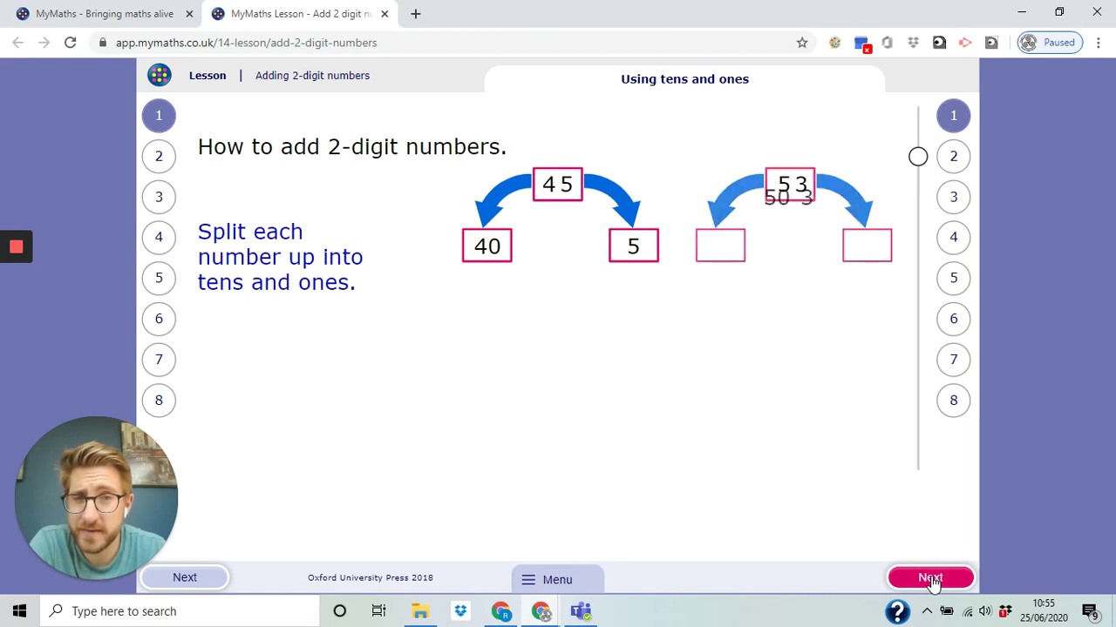
pyautogui.click(930, 579)
pyautogui.click(930, 579)
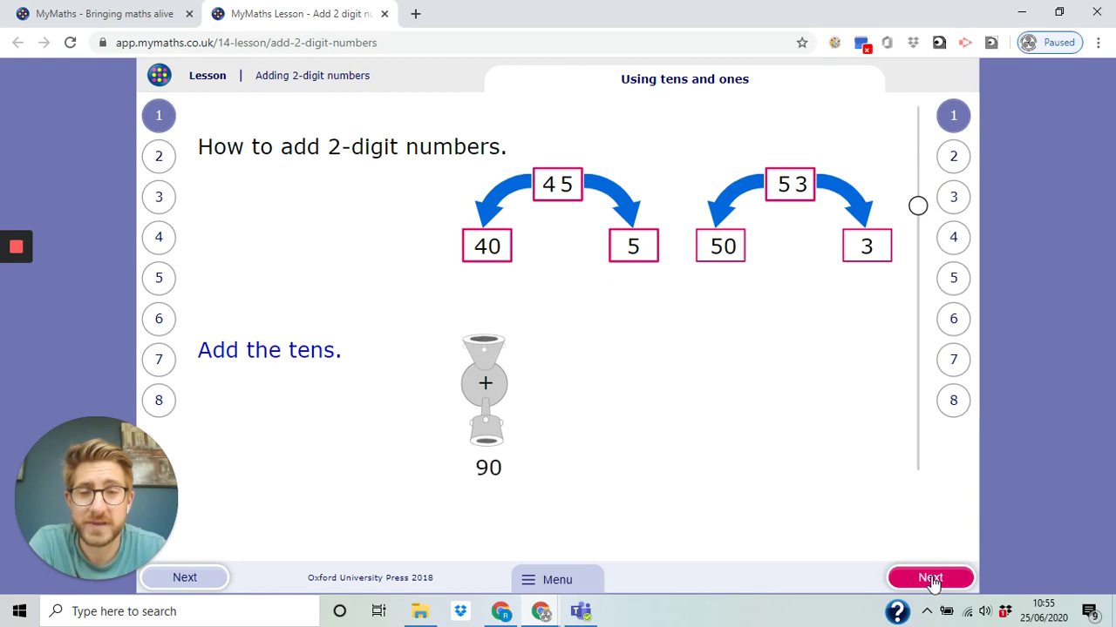
pyautogui.click(930, 579)
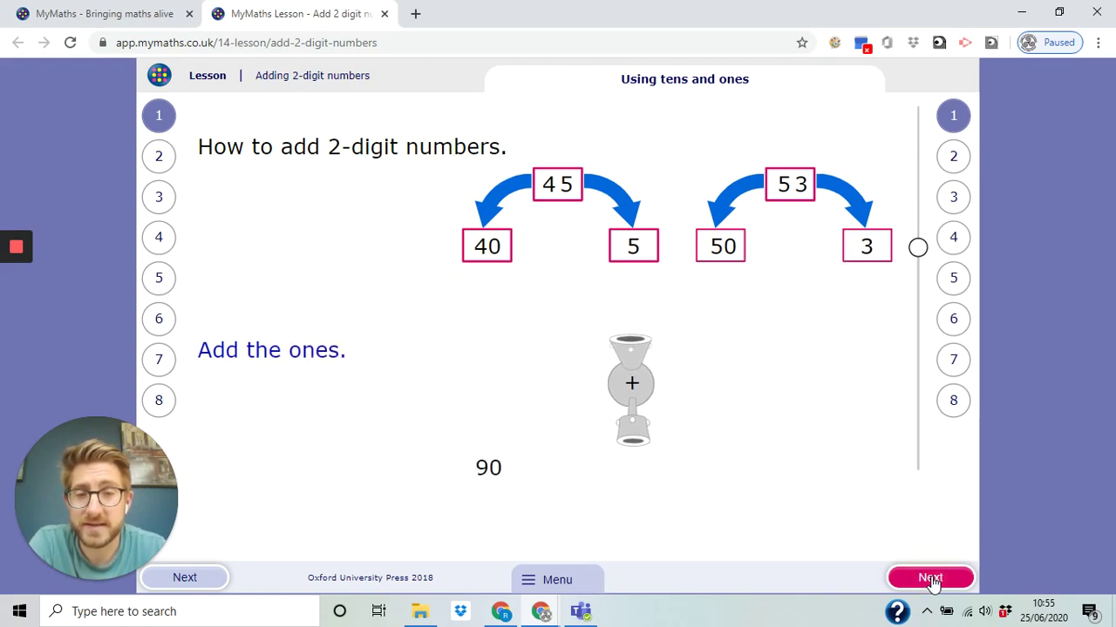
pyautogui.click(930, 579)
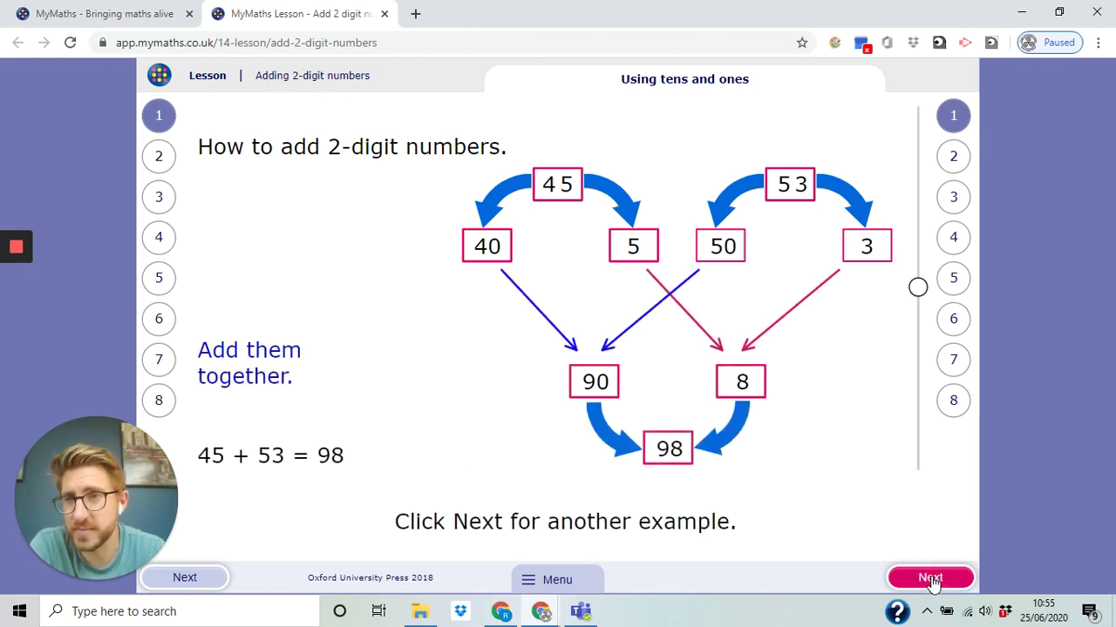
pyautogui.click(930, 579)
pyautogui.click(929, 579)
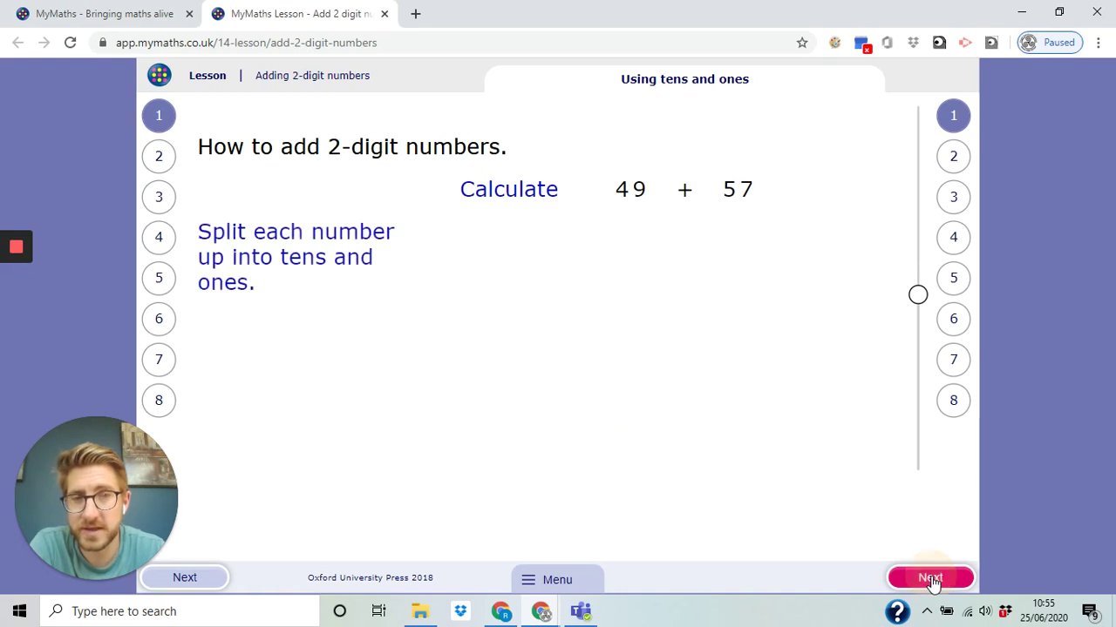
# Close the lesson after checking its menu and open the online homework for Add 2 digit numbers
pyautogui.click(588, 592)
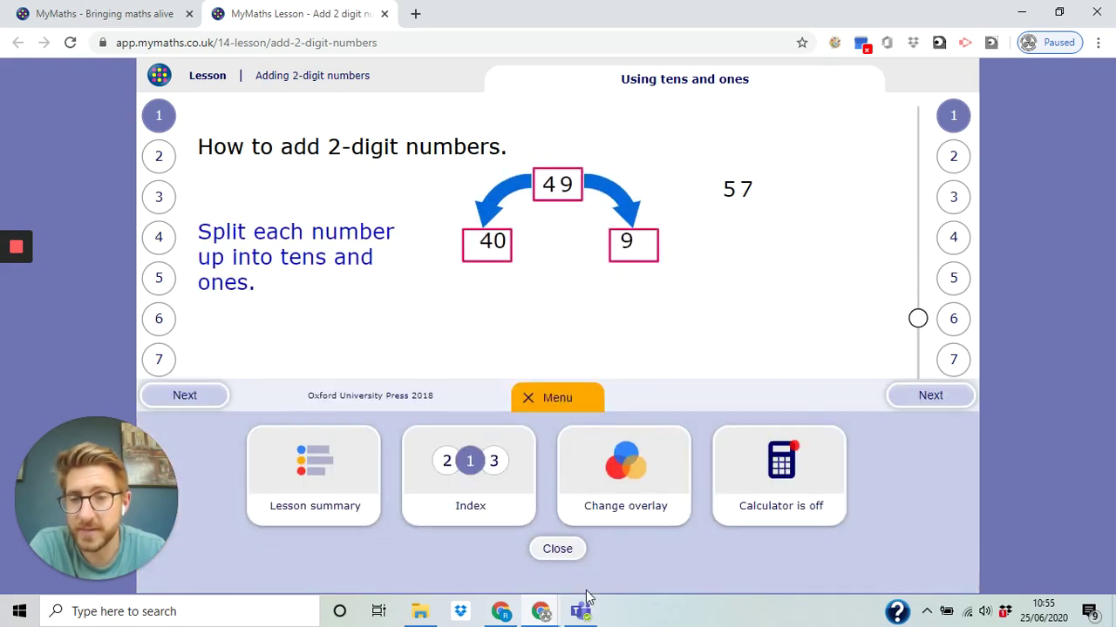
pyautogui.click(557, 550)
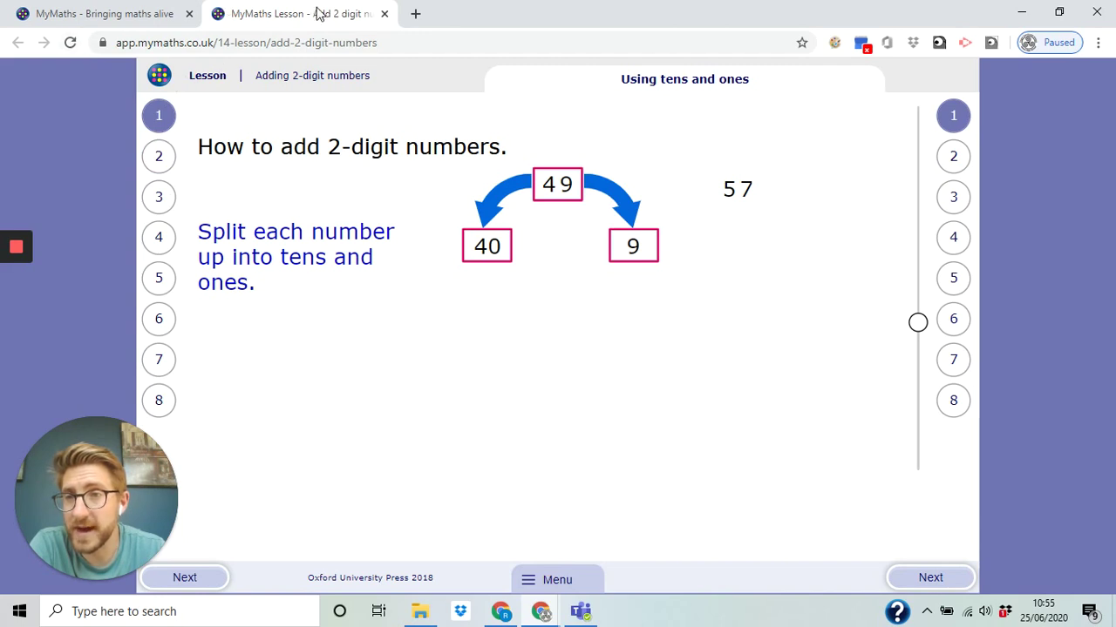
pyautogui.click(385, 14)
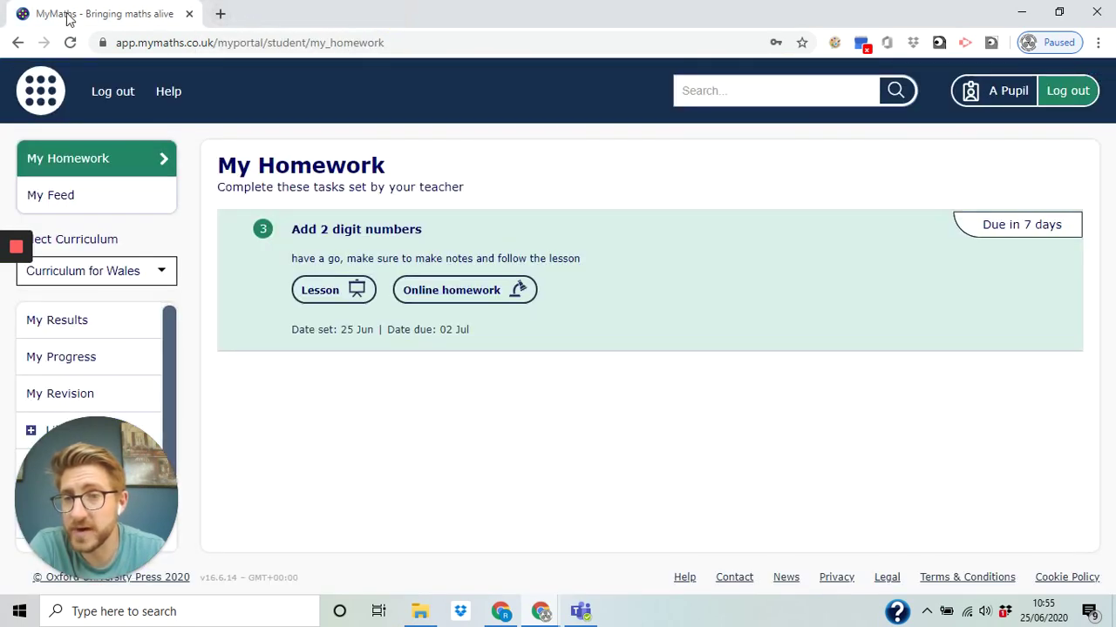
pyautogui.click(468, 293)
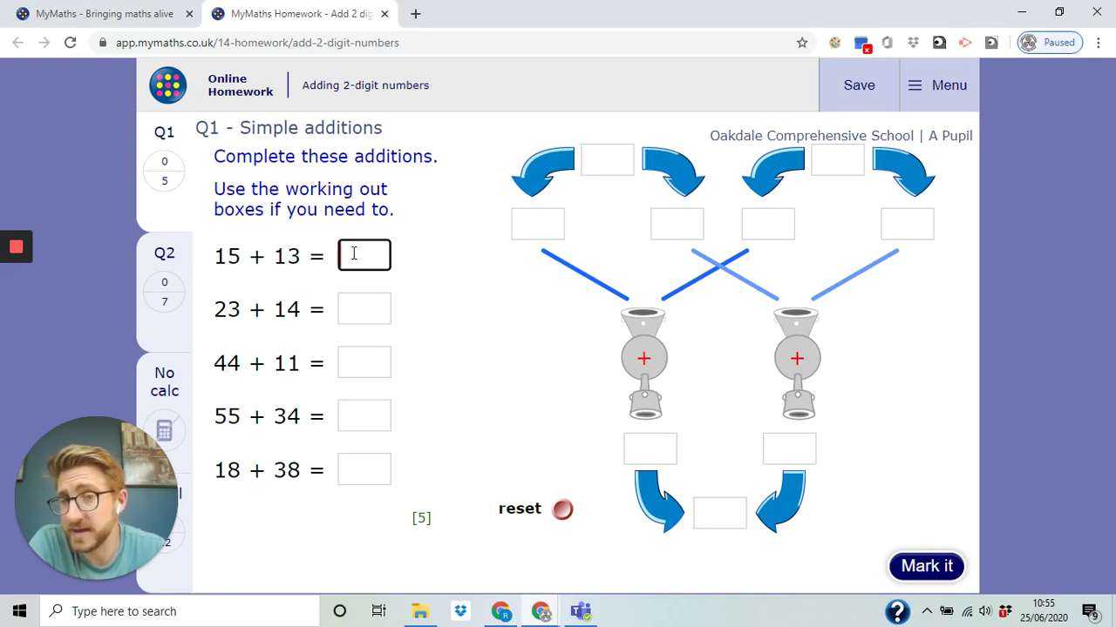
# Answer the five Q1 simple additions with 28, 37, 55, 89 and 56
pyautogui.write('28')
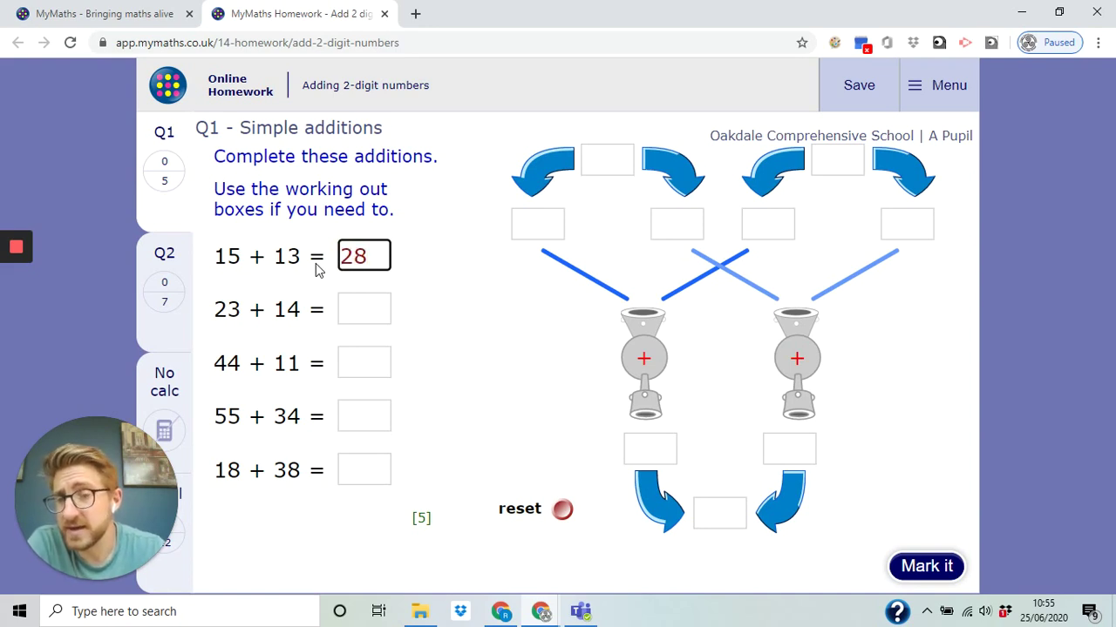
pyautogui.click(356, 312)
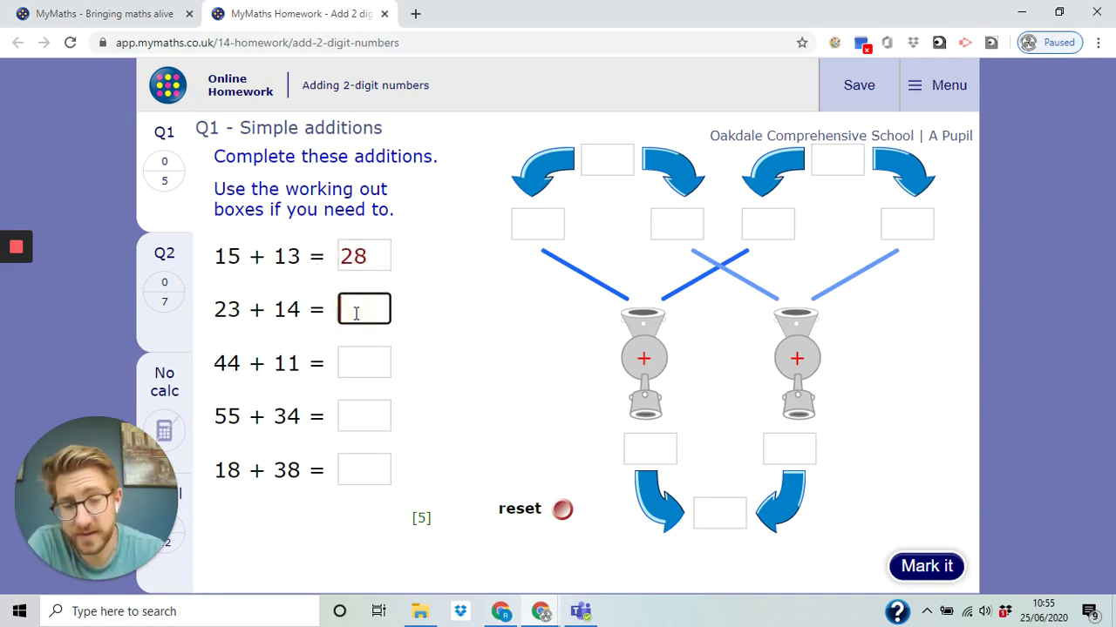
pyautogui.write('37')
pyautogui.click(357, 361)
pyautogui.write('55')
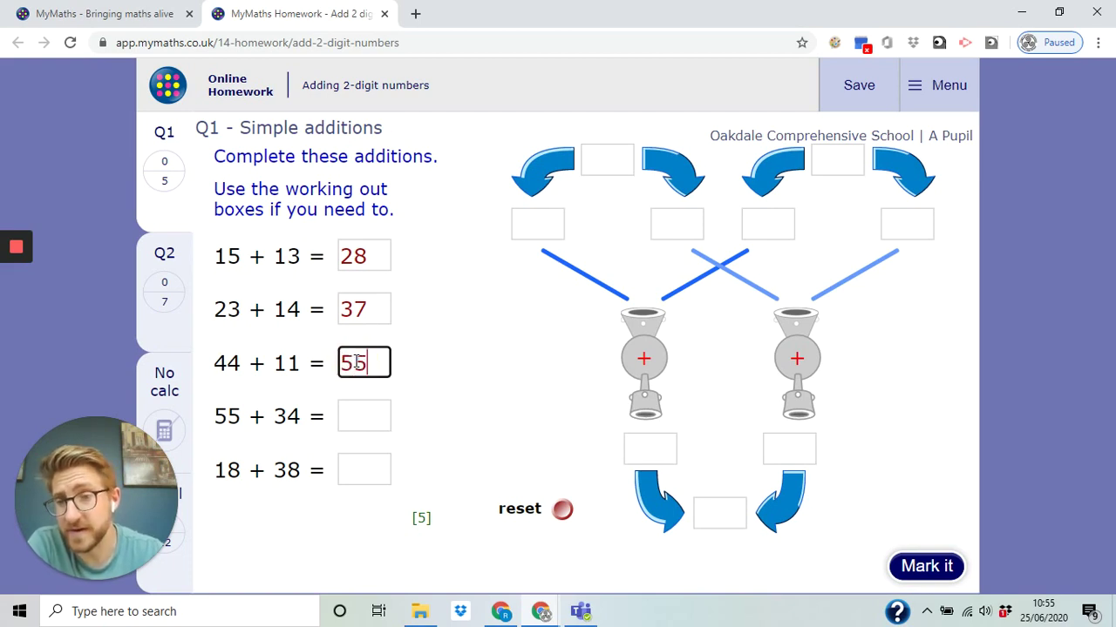
pyautogui.click(366, 423)
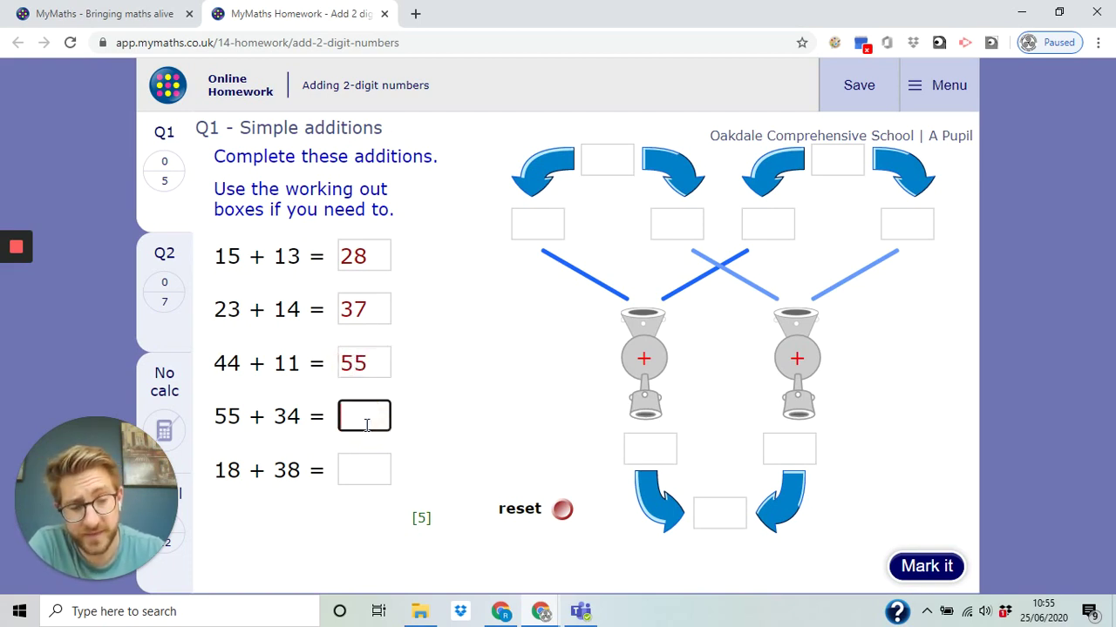
pyautogui.write('89')
pyautogui.click(376, 471)
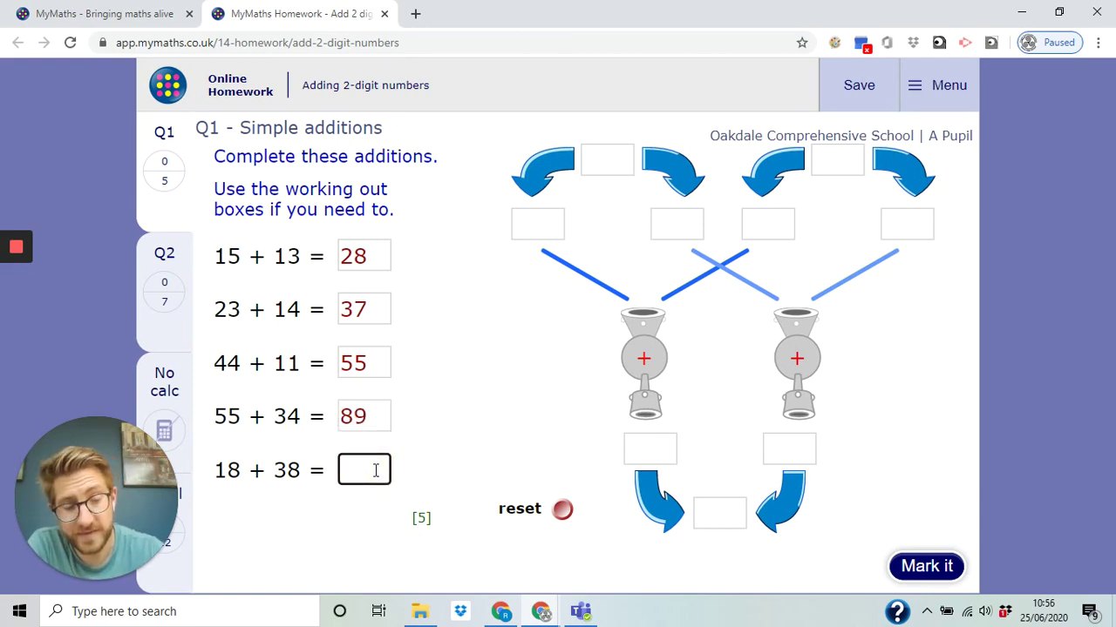
pyautogui.write('56')
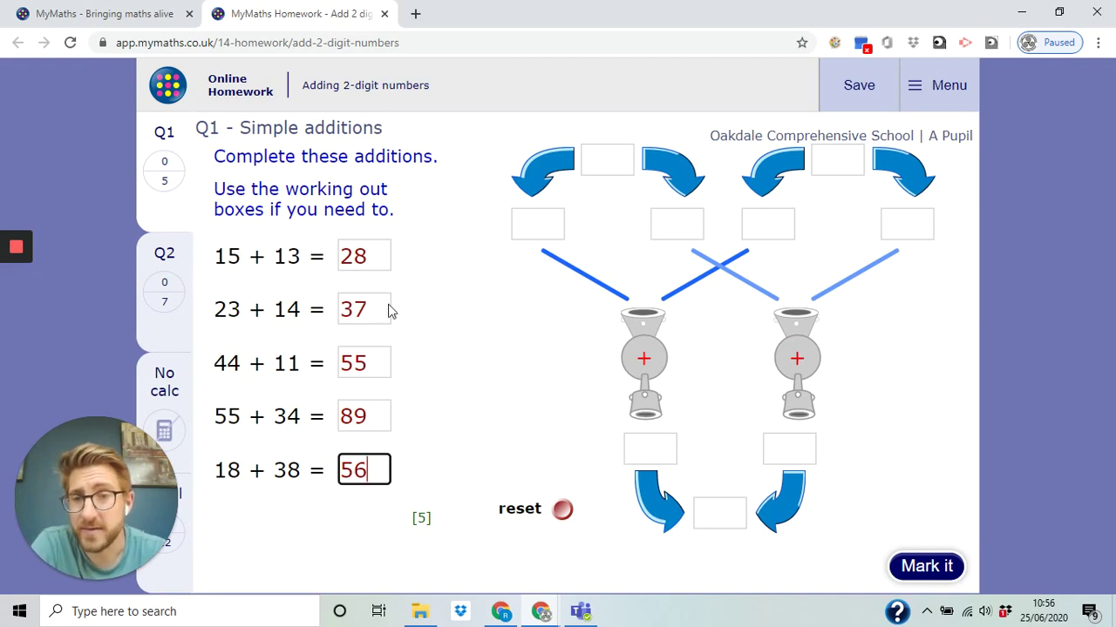
# Split 15 and 13 into tens and ones in the working-out boxes, entering 10, 5, 10 and 3
pyautogui.click(539, 224)
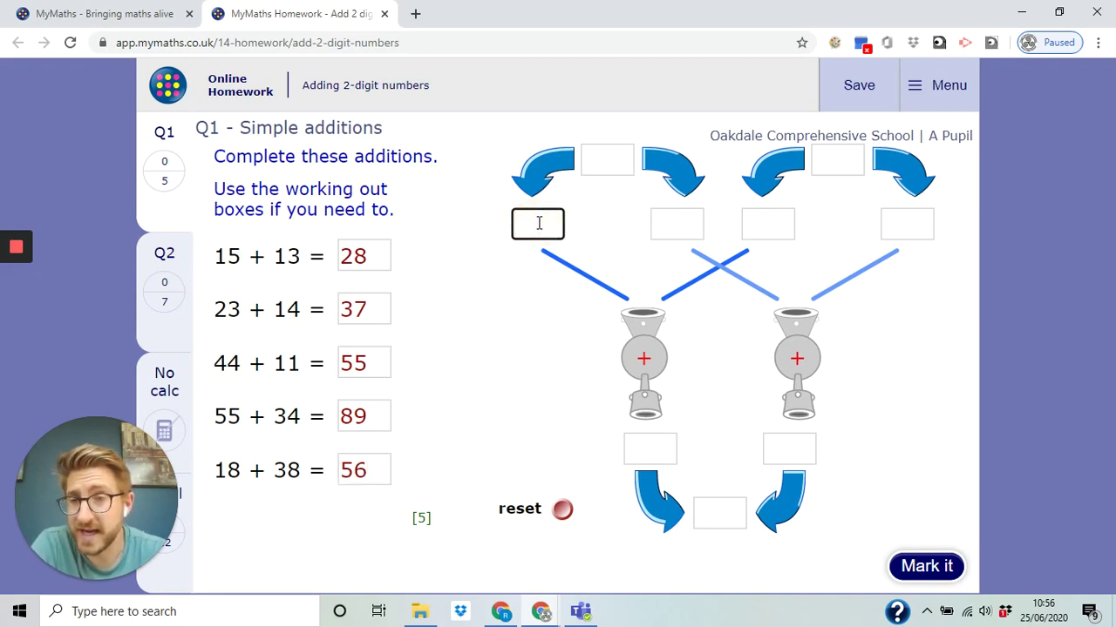
pyautogui.write('10')
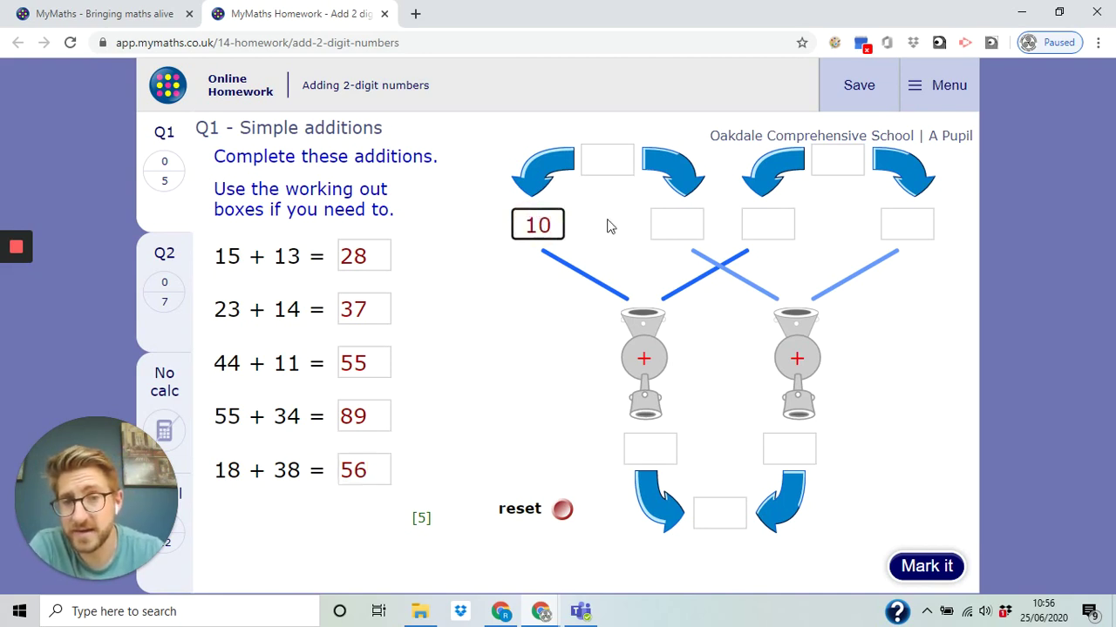
pyautogui.click(670, 219)
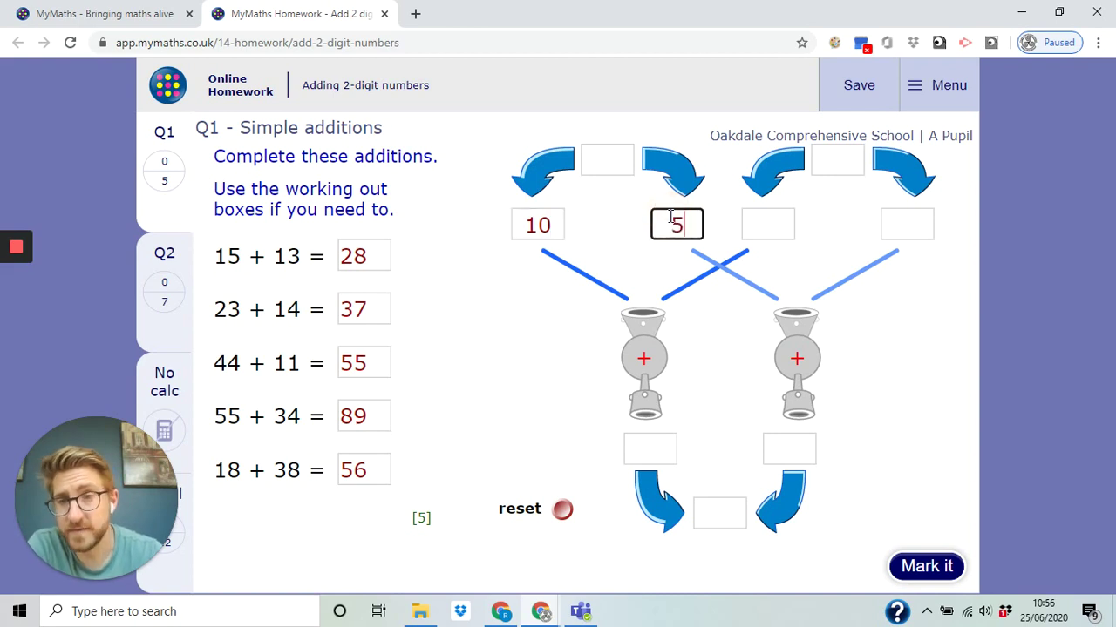
pyautogui.click(752, 220)
pyautogui.write('1')
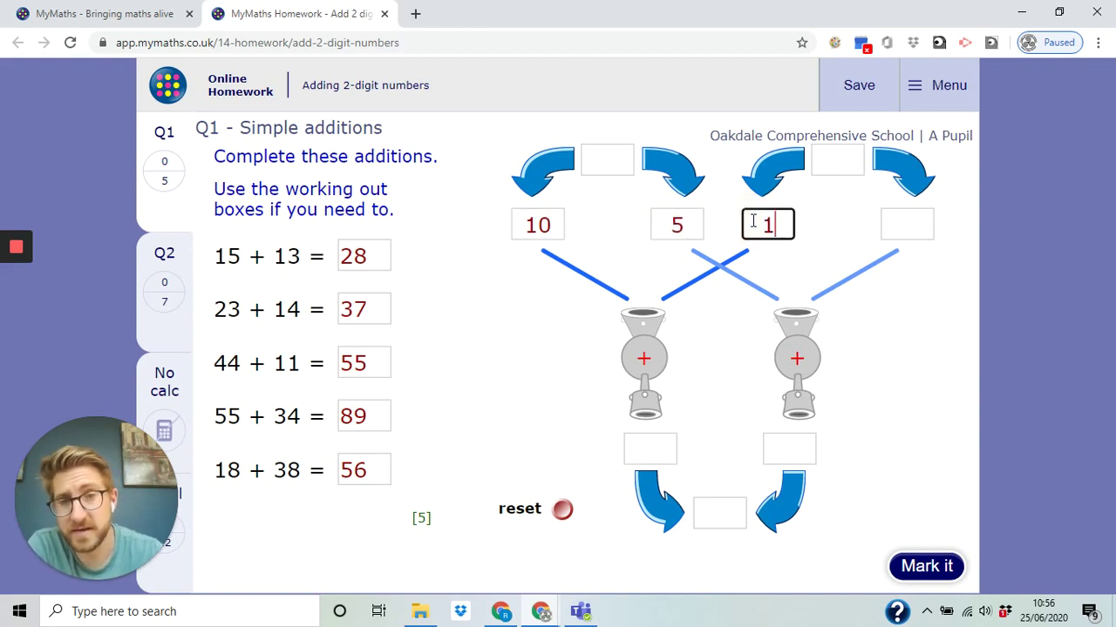
pyautogui.click(902, 221)
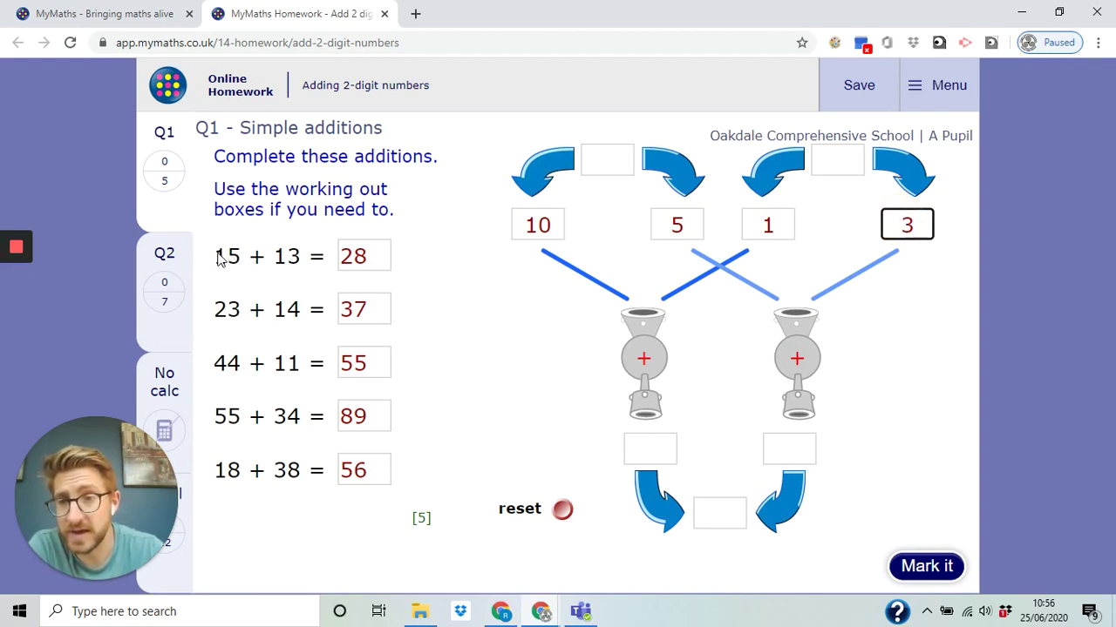
pyautogui.moveTo(218, 257)
pyautogui.mouseDown()
pyautogui.moveTo(291, 256)
pyautogui.moveTo(261, 257)
pyautogui.mouseUp()
pyautogui.click(643, 364)
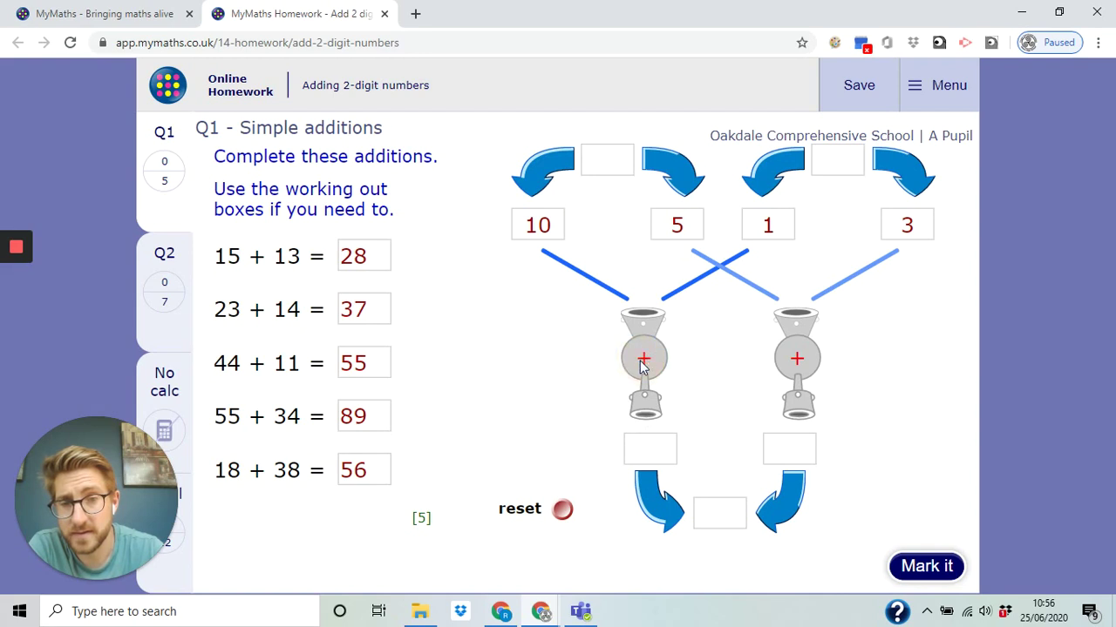
pyautogui.click(779, 214)
pyautogui.write('0')
pyautogui.click(643, 363)
# Enter 20 for the tens, 8 for the ones and 28 as the total in the working-out boxes, and reset them
pyautogui.click(656, 445)
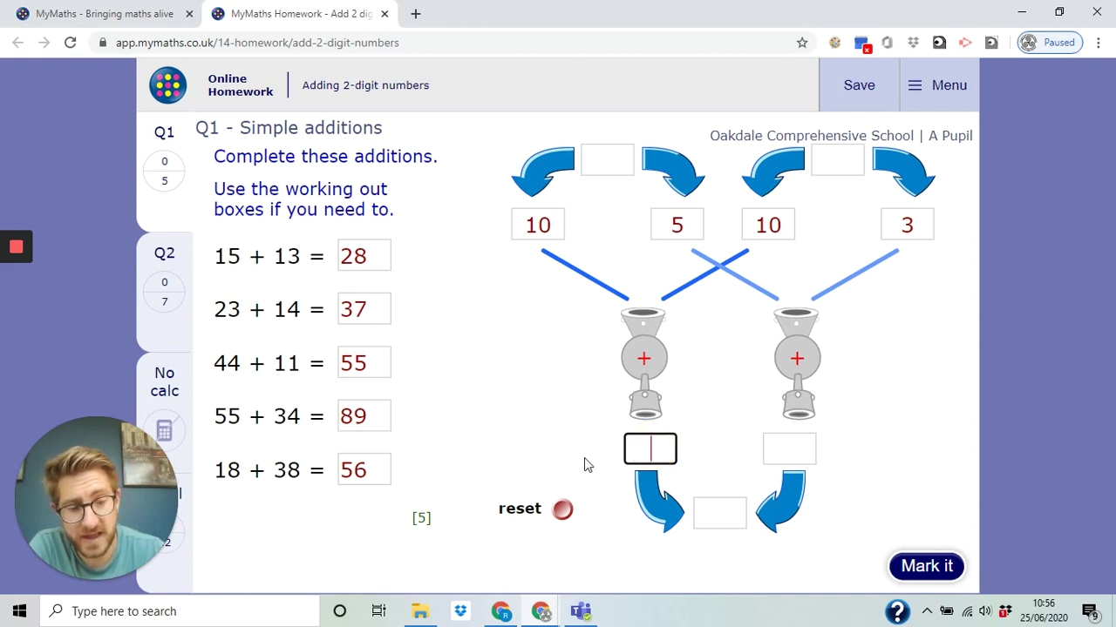
pyautogui.write('20')
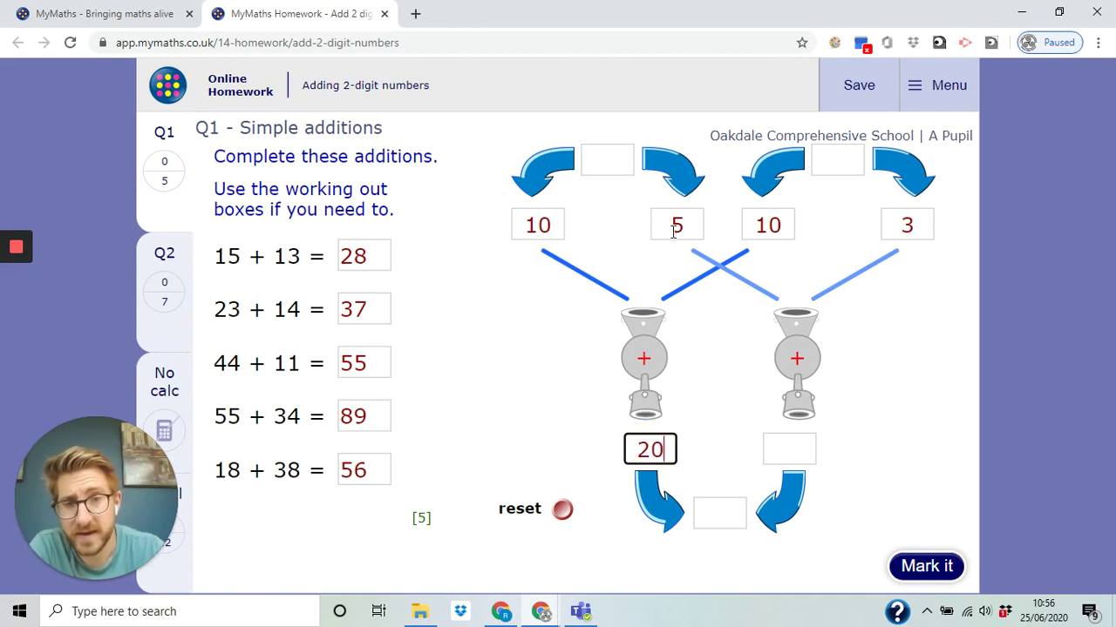
pyautogui.click(788, 444)
pyautogui.write('8')
pyautogui.click(724, 502)
pyautogui.write('28')
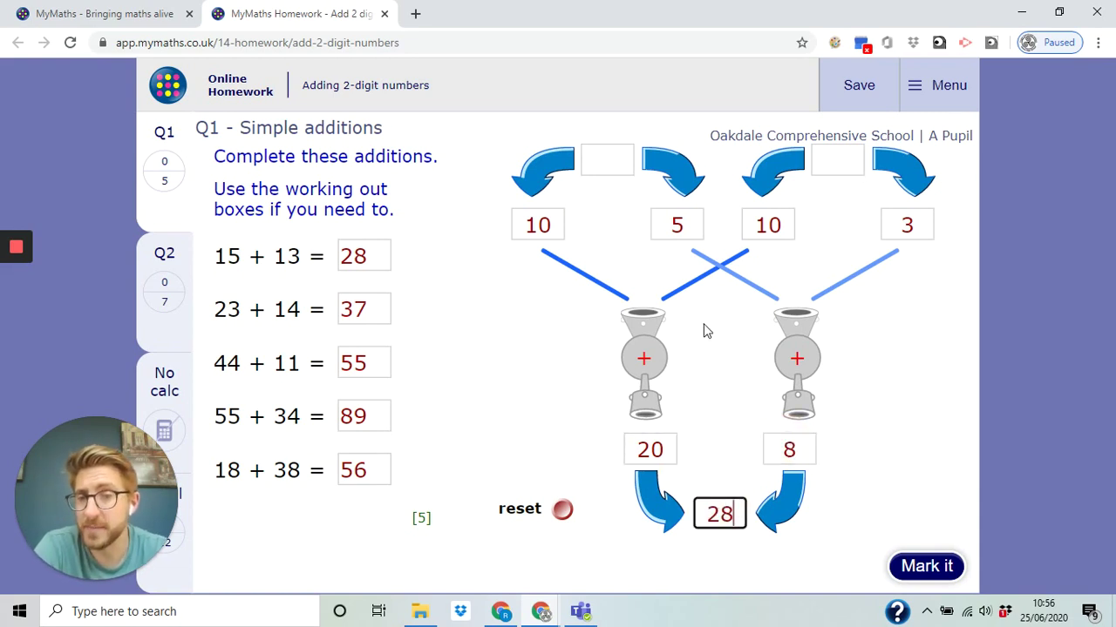
pyautogui.click(562, 510)
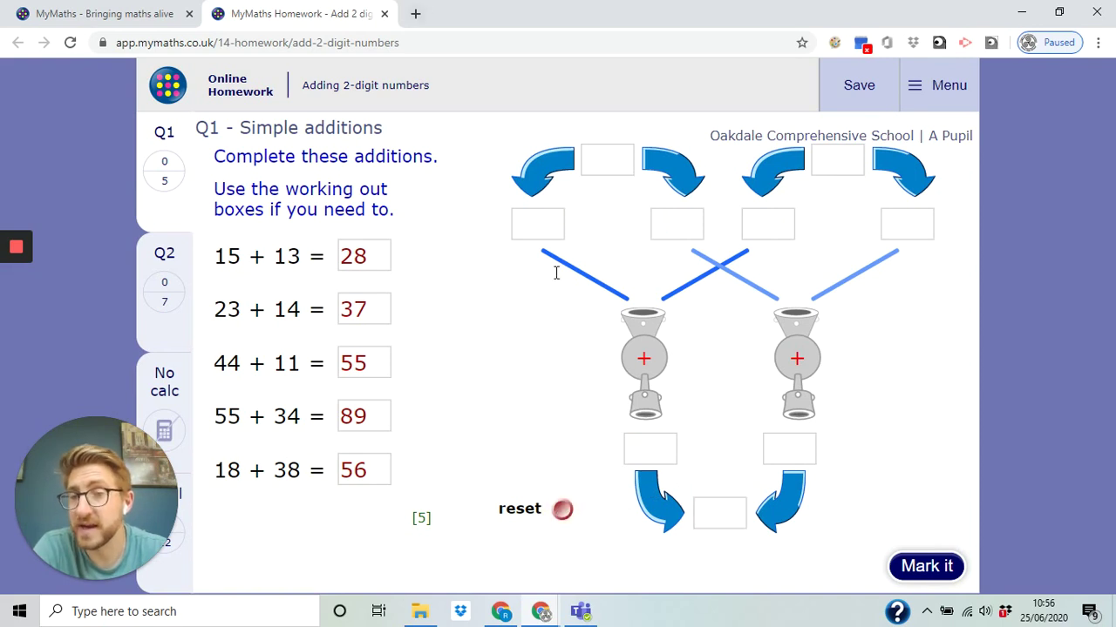
# Have the Q1 answers marked and open the Q2 mixed questions
pyautogui.click(924, 569)
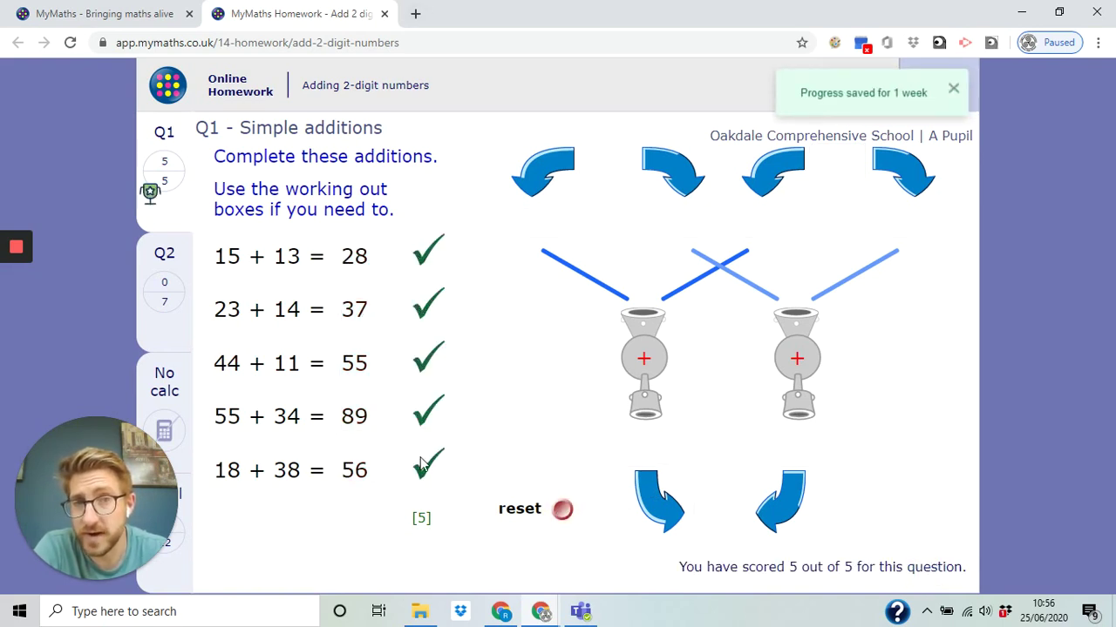
pyautogui.click(153, 302)
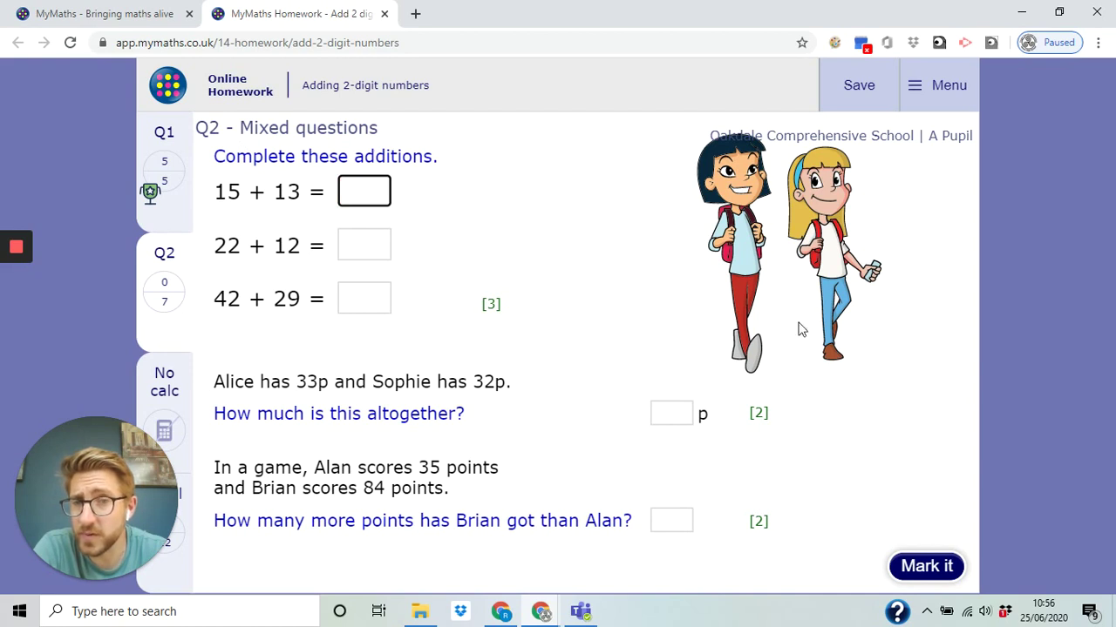
pyautogui.click(167, 378)
pyautogui.click(175, 376)
pyautogui.doubleClick(175, 377)
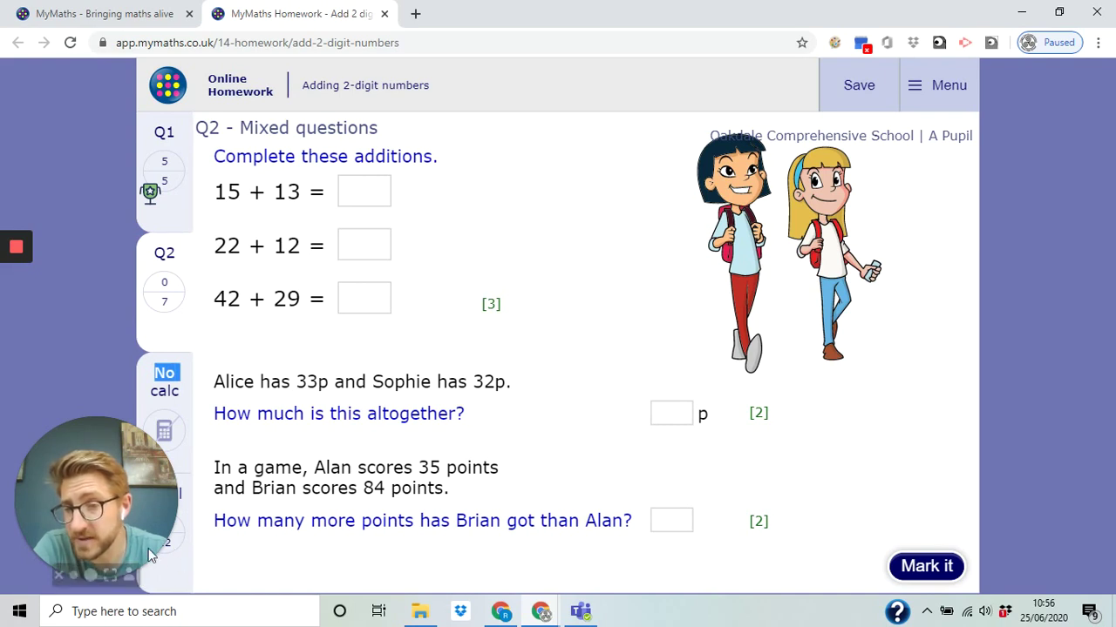
pyautogui.moveTo(120, 455); pyautogui.dragTo(111, 496)
# Submit Q2 for marking with its answers blank, and finish the homework from its summary, returning to My Homework
pyautogui.click(911, 571)
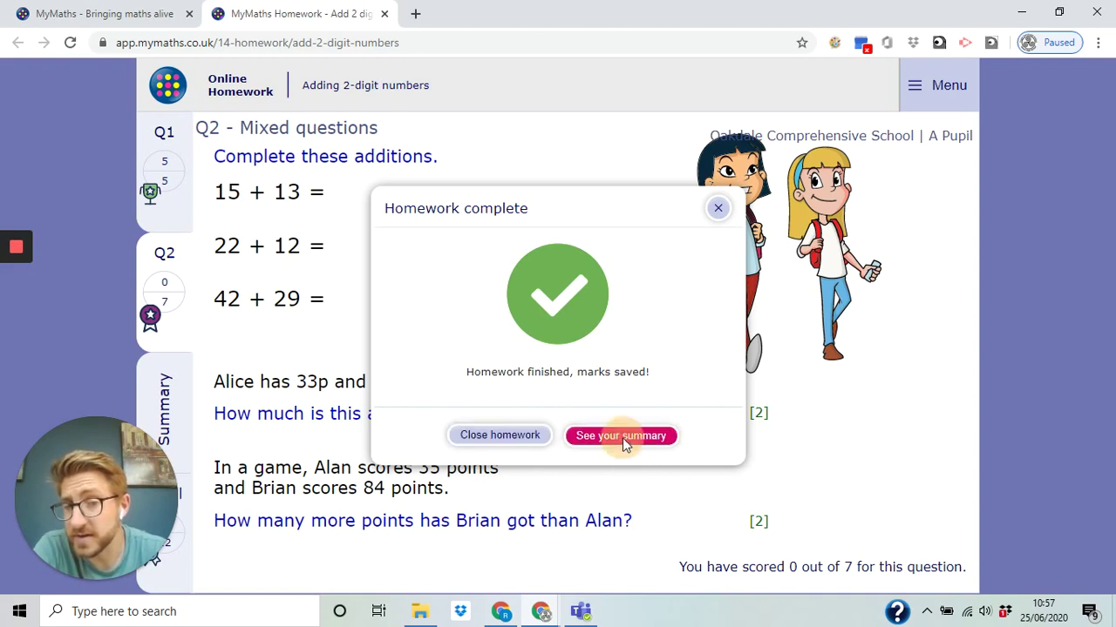
pyautogui.click(623, 440)
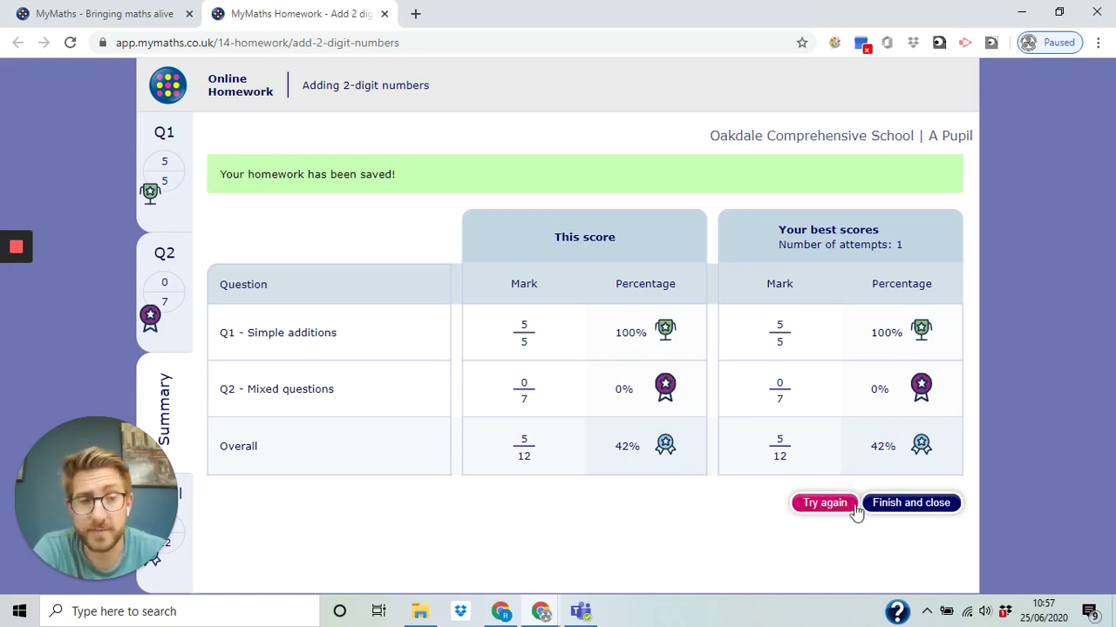
pyautogui.click(885, 504)
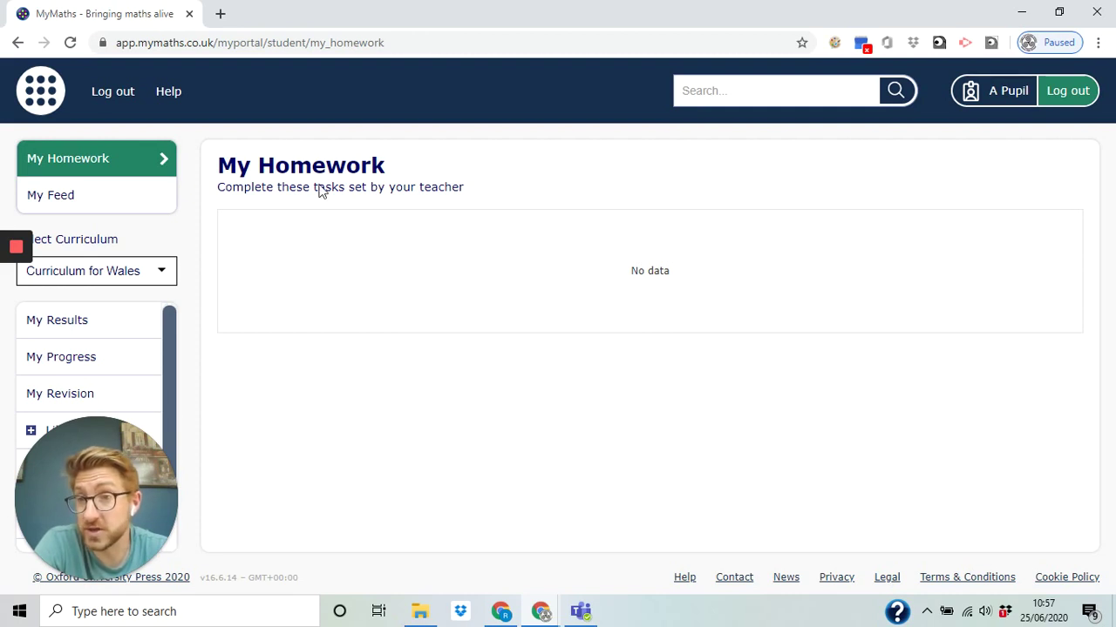
pyautogui.click(132, 167)
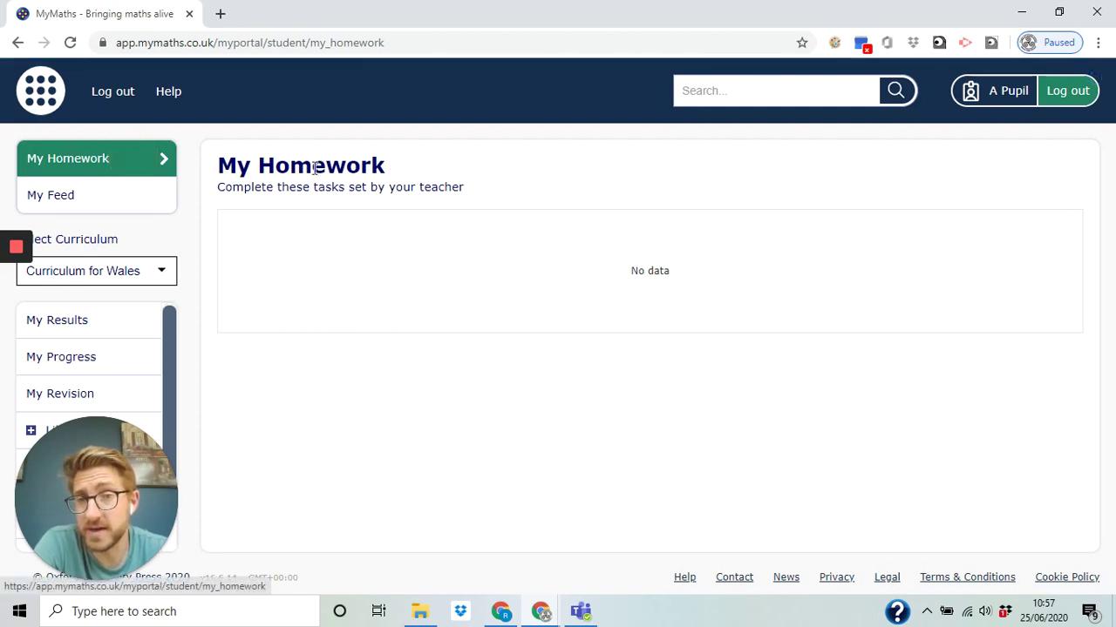